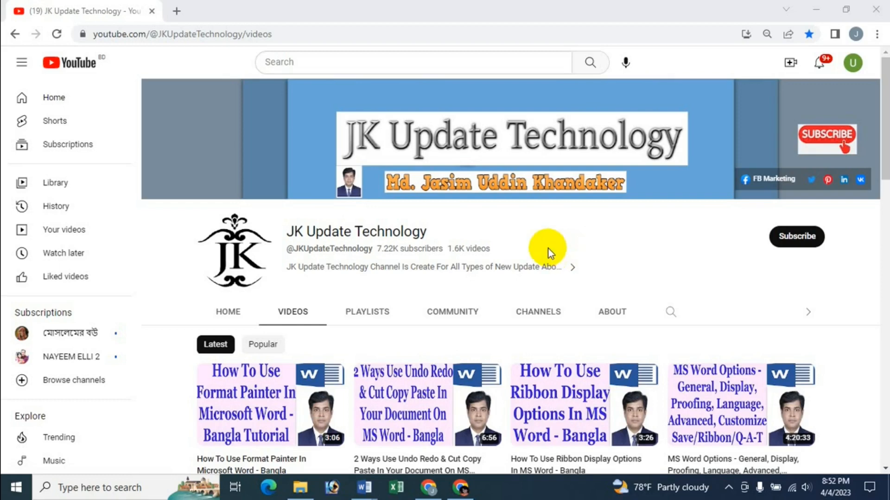
# - Switch to the Dhaka Medical College Hospital document in Word and look at the available paste options
pyautogui.moveTo(364, 487)
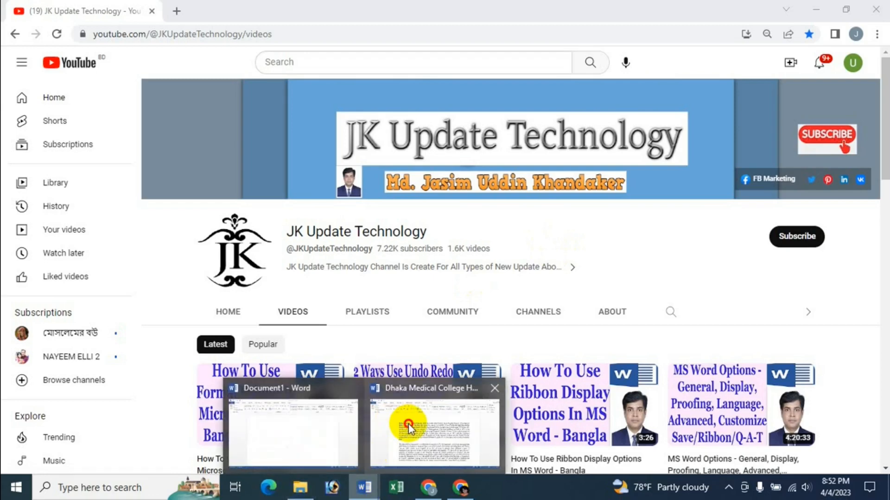
pyautogui.click(407, 424)
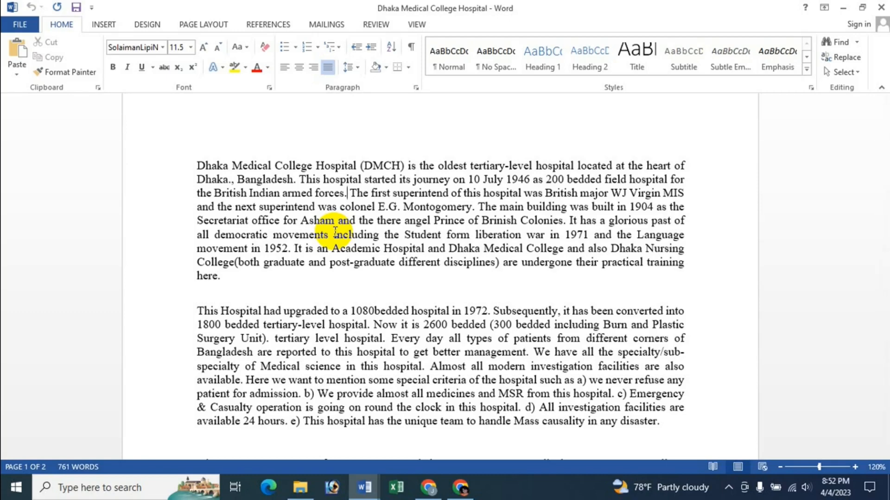
pyautogui.click(18, 87)
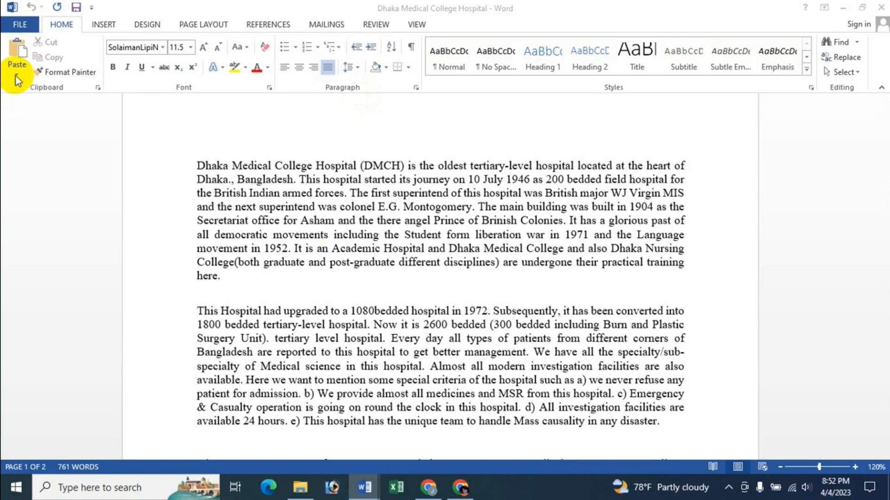
pyautogui.click(17, 74)
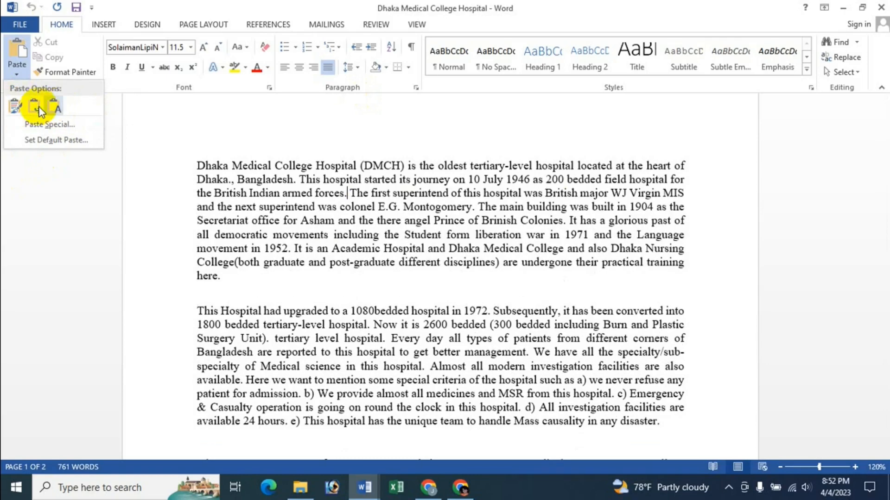
pyautogui.click(288, 203)
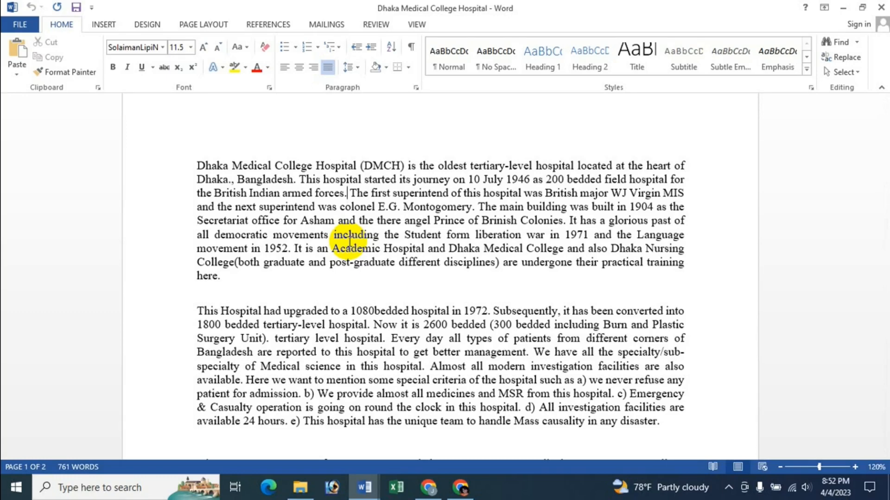
# - Colour the opening phrase "Dhaka Medical College Hospital" red and highlight it in yellow
pyautogui.scroll(1, 417, 269)
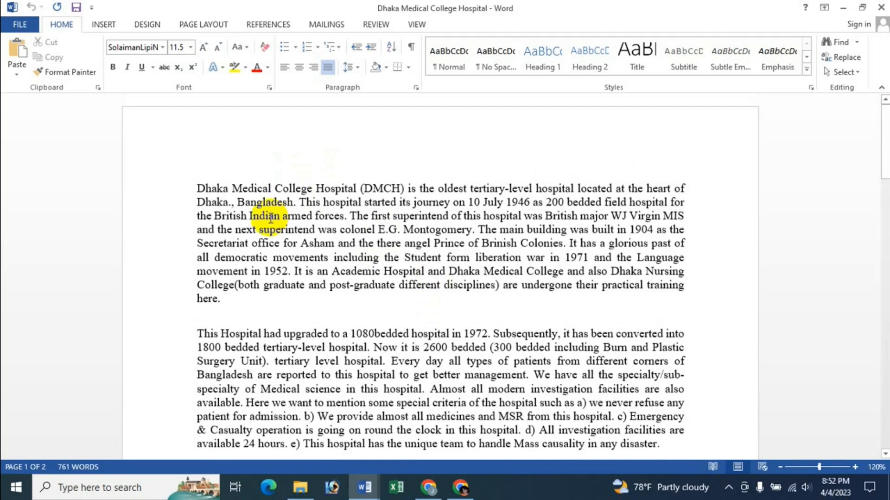
pyautogui.click(198, 192)
pyautogui.moveTo(198, 193); pyautogui.dragTo(359, 190)
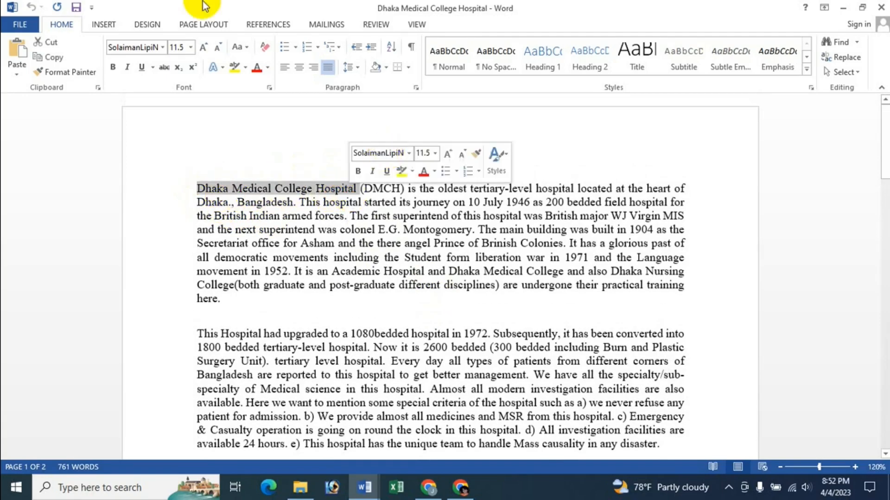
pyautogui.click(258, 69)
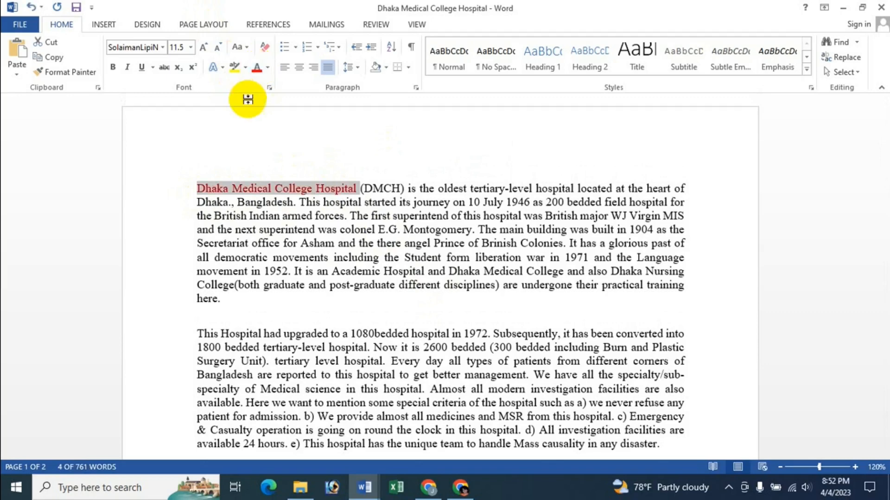
pyautogui.click(235, 68)
pyautogui.press('Right')
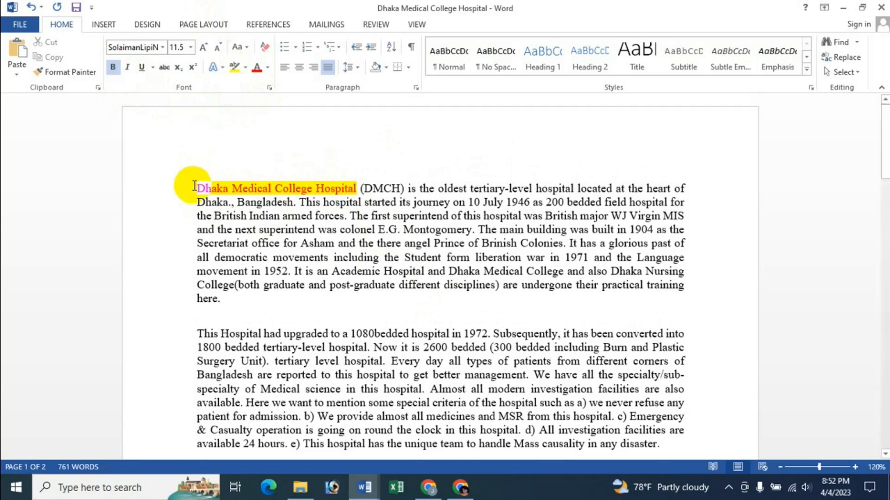
# - Make the highlighted phrase "Dhaka Medical College Hospital" in the first line bold and italic
pyautogui.moveTo(196, 188); pyautogui.dragTo(360, 188)
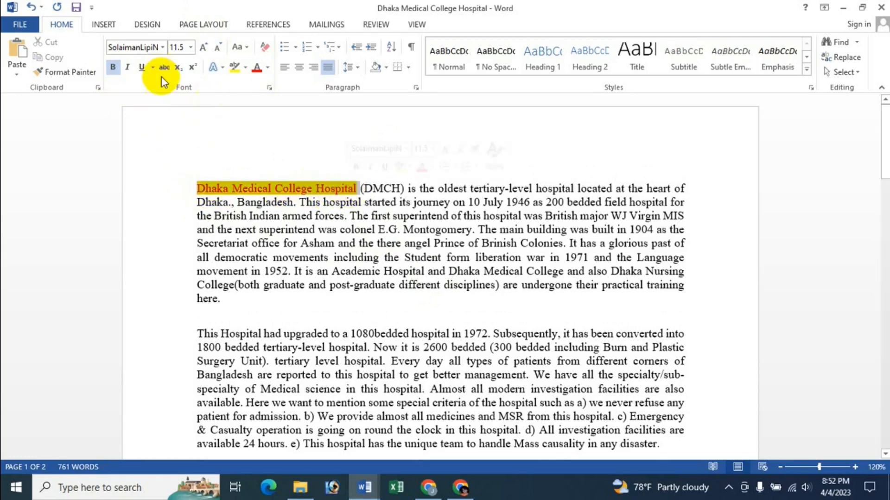
pyautogui.click(113, 68)
pyautogui.click(126, 67)
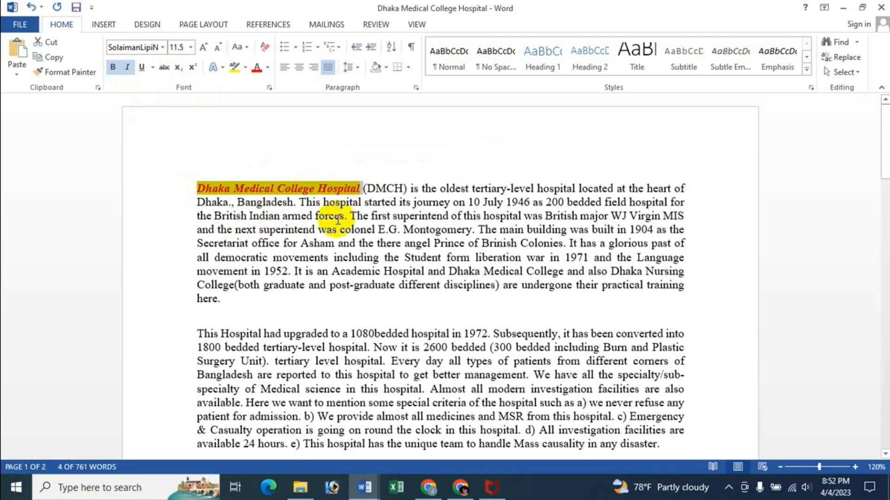
pyautogui.click(280, 218)
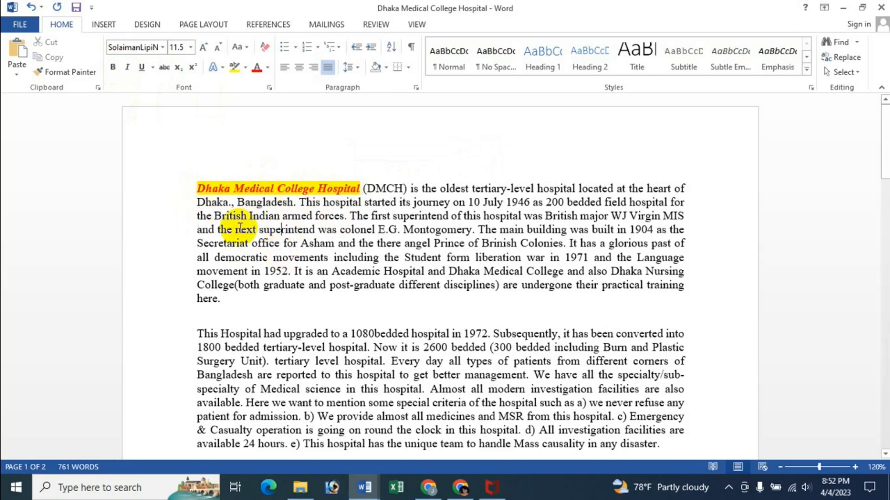
# - Copy the formatted opening phrase and paste it after "Subsequently," in the second paragraph with Keep Source Formatting
pyautogui.moveTo(196, 188); pyautogui.dragTo(342, 186)
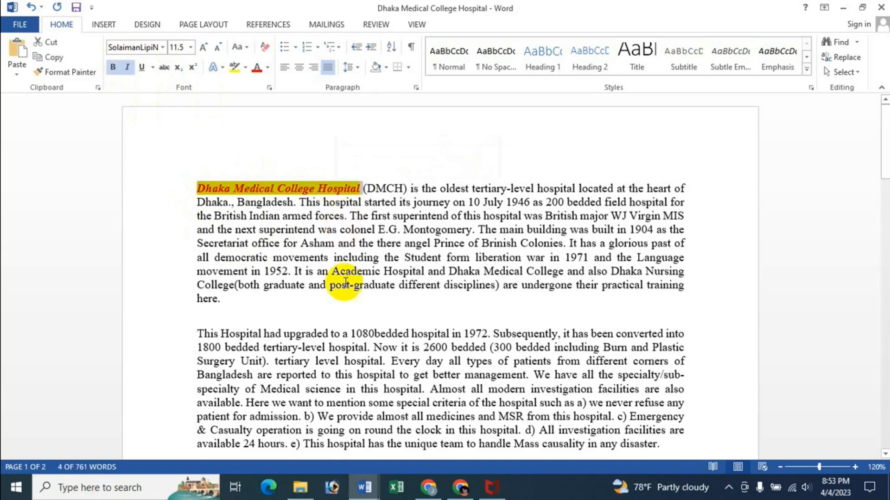
pyautogui.click(54, 58)
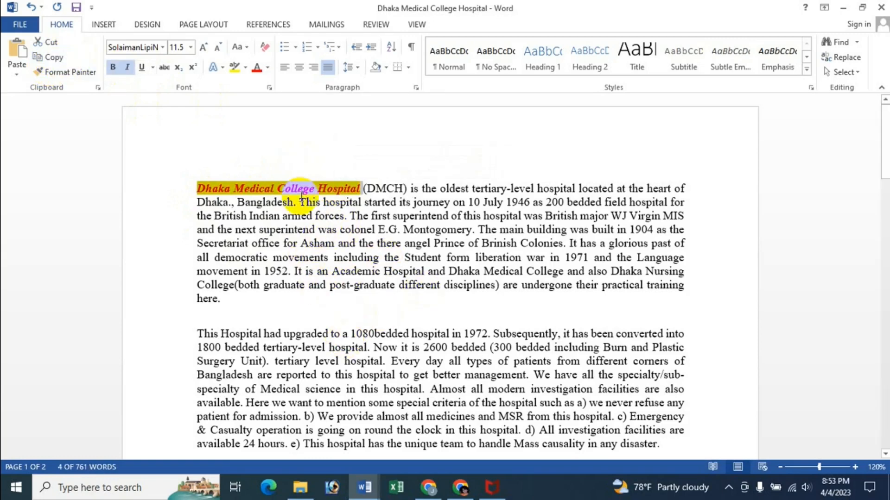
pyautogui.click(268, 302)
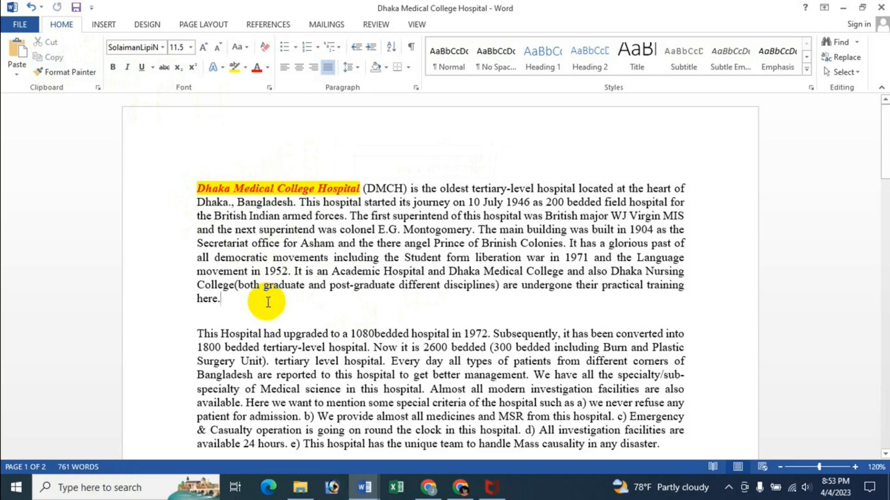
pyautogui.scroll(-2, 367, 349)
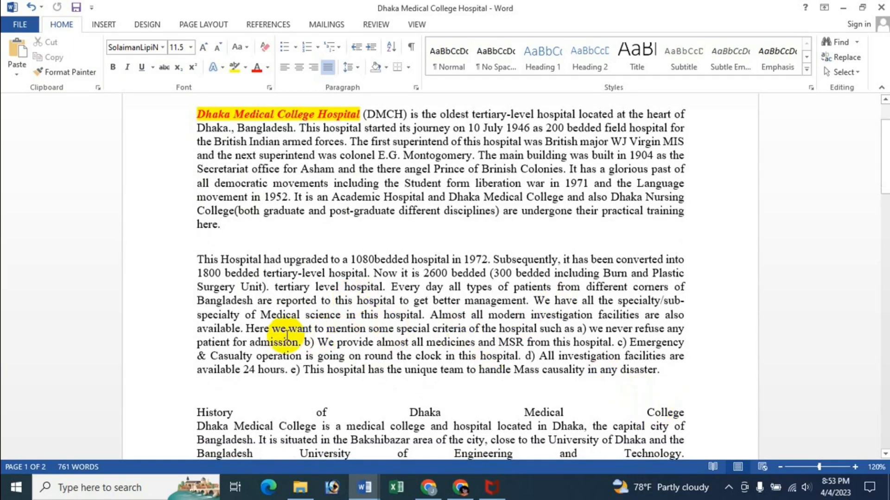
pyautogui.click(560, 259)
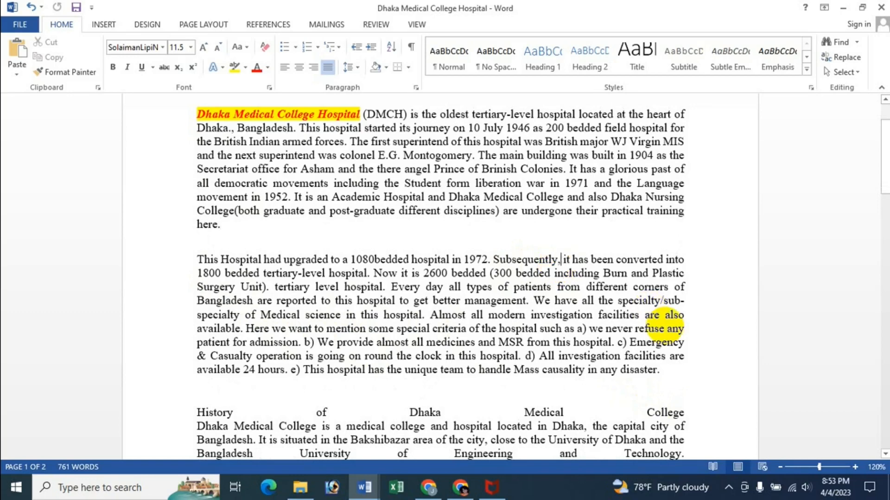
pyautogui.click(16, 75)
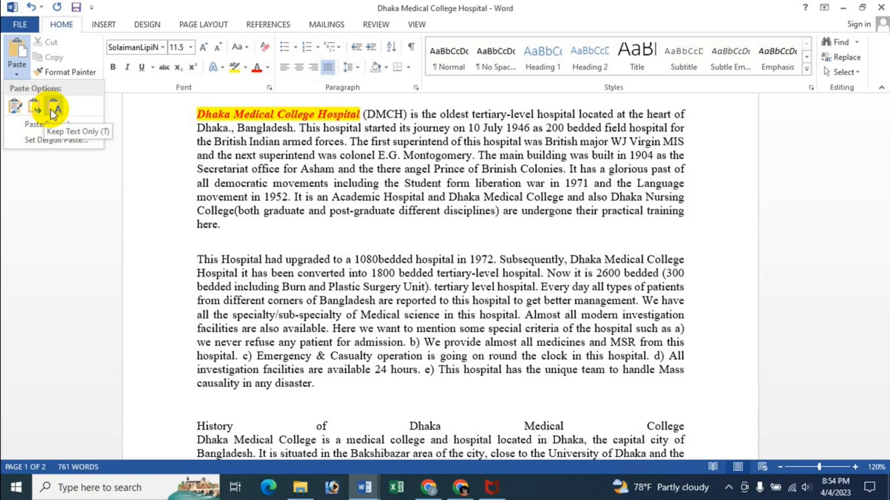
pyautogui.click(15, 110)
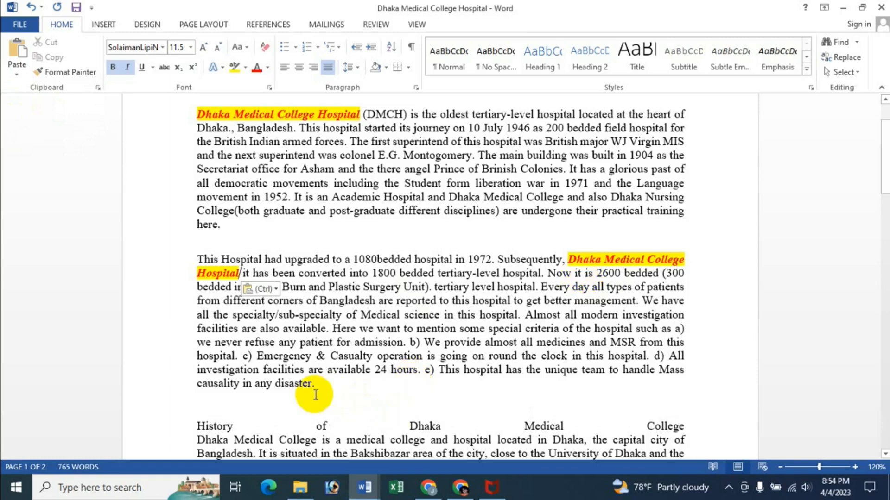
# - Paste the copied phrase at the end of the second paragraph, after "in any disaster.", with Merge Formatting
pyautogui.scroll(-1, 316, 395)
pyautogui.click(379, 354)
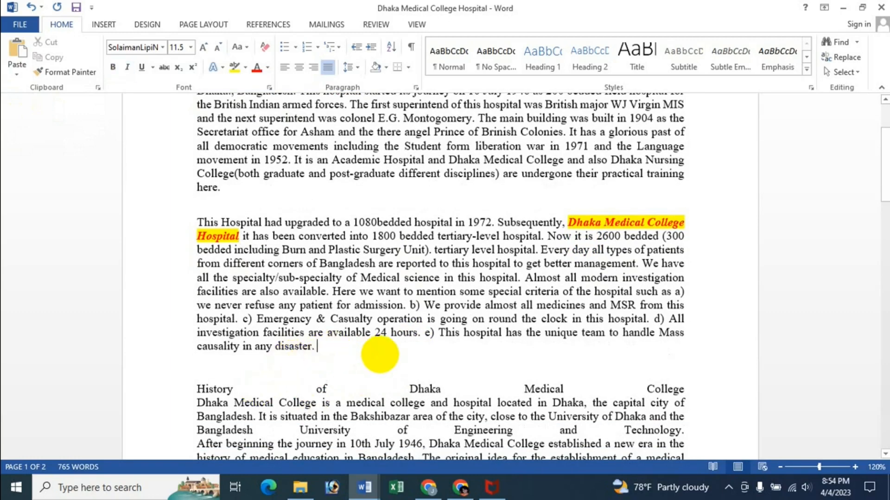
pyautogui.click(17, 74)
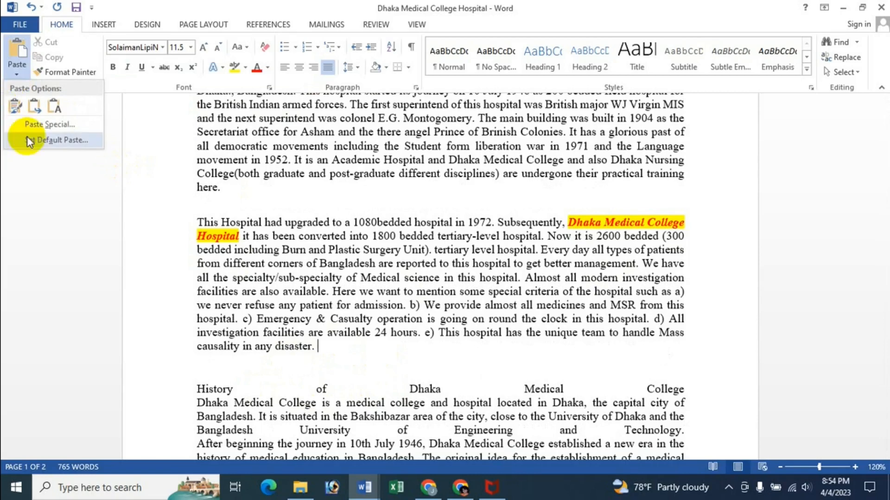
pyautogui.click(36, 111)
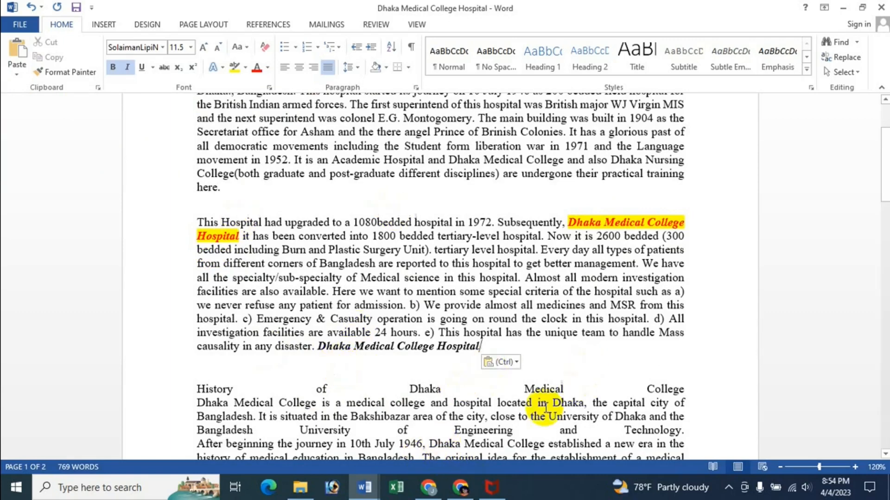
# - Paste the copied phrase as Keep Text Only on the blank line above "History of Dhaka Medical College"
pyautogui.scroll(-1, 549, 370)
pyautogui.scroll(1, 361, 292)
pyautogui.scroll(-2, 200, 253)
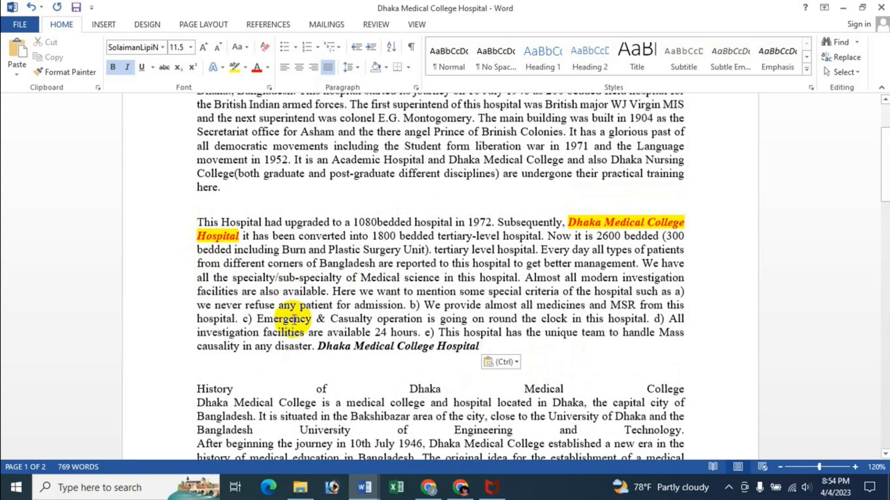
pyautogui.click(206, 299)
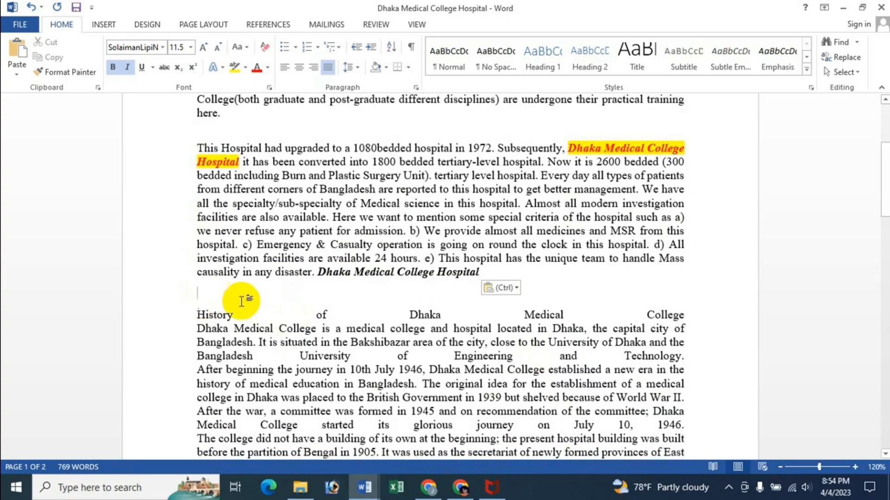
pyautogui.click(16, 74)
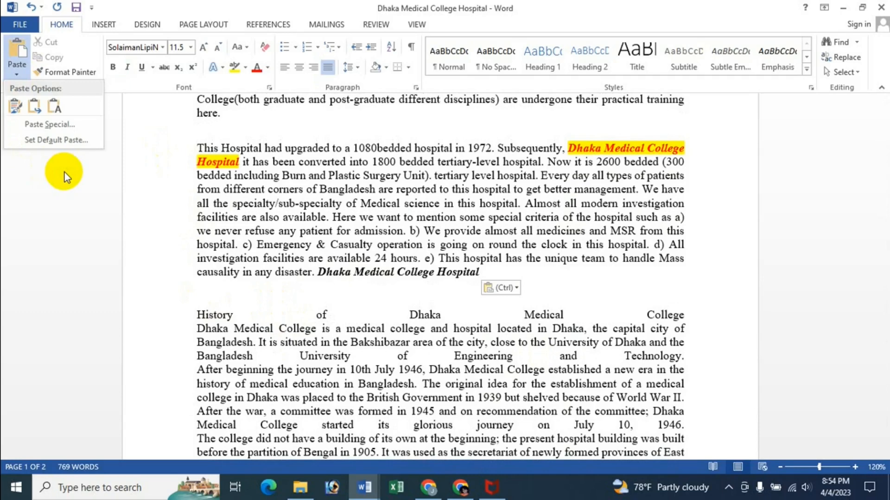
pyautogui.click(55, 108)
# - Compare the three pasted copies with the original formatted phrase and recheck the paste options
pyautogui.scroll(2, 235, 297)
pyautogui.scroll(1, 235, 297)
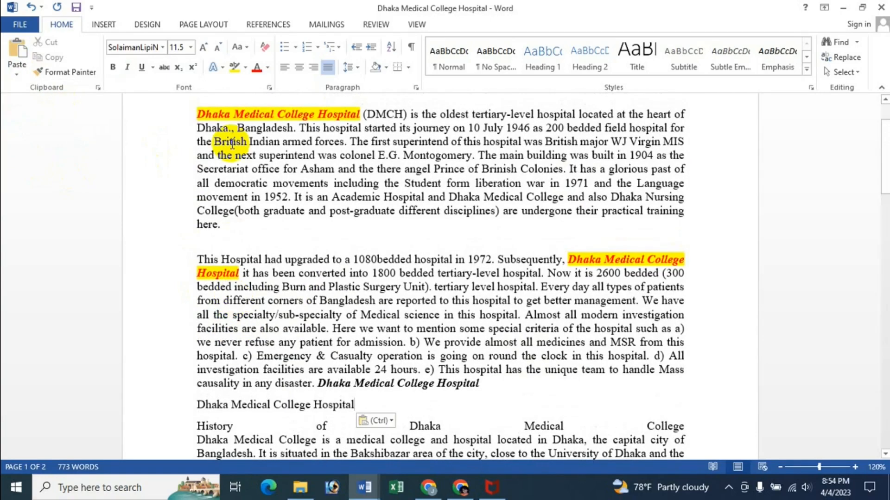
pyautogui.scroll(-2, 301, 318)
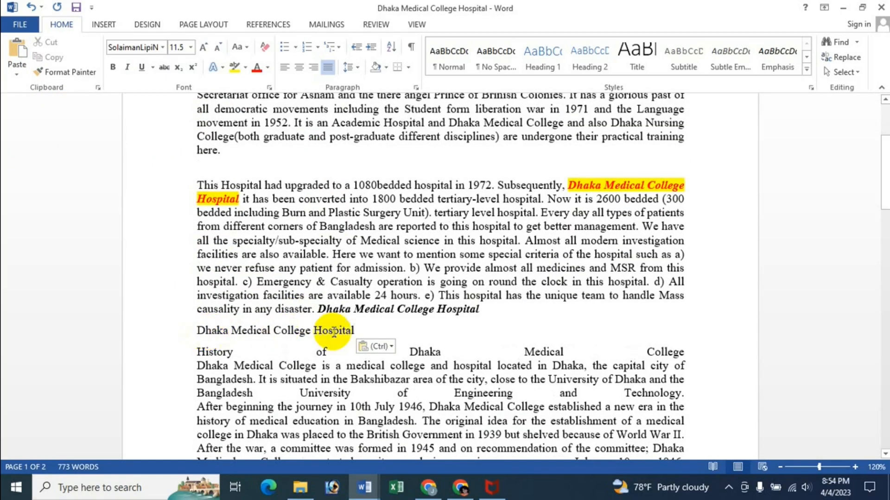
pyautogui.click(17, 70)
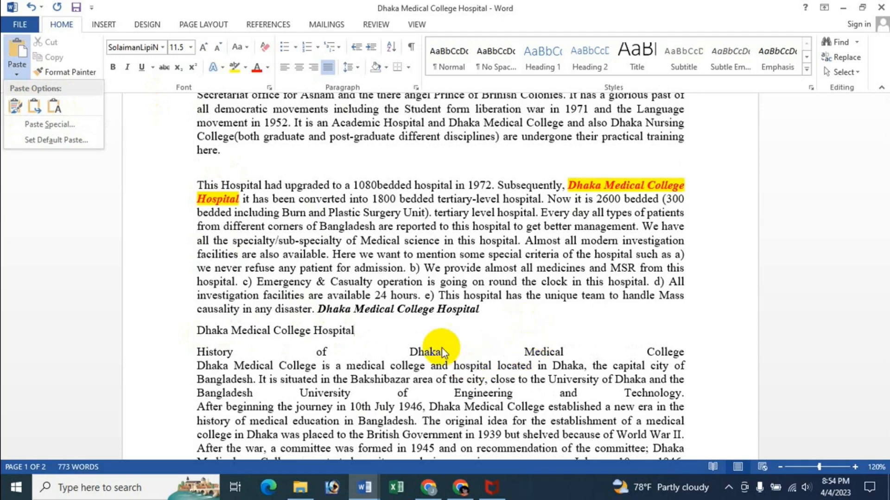
pyautogui.click(375, 331)
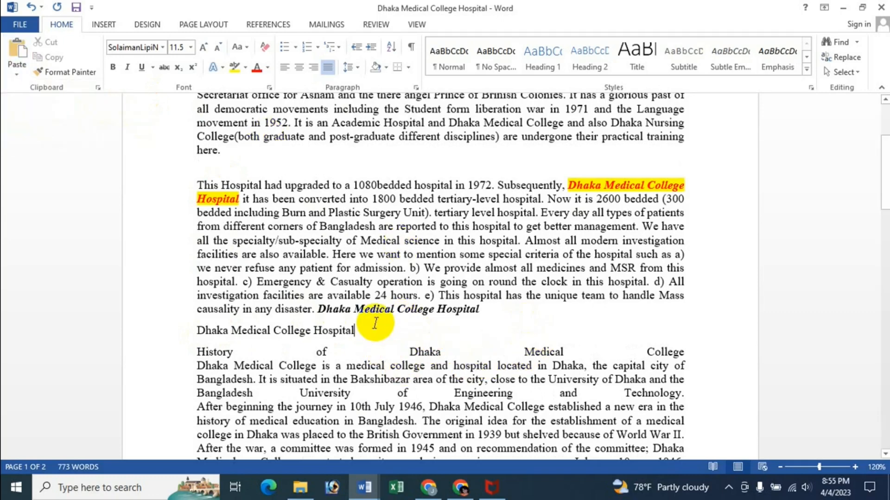
pyautogui.scroll(4, 366, 315)
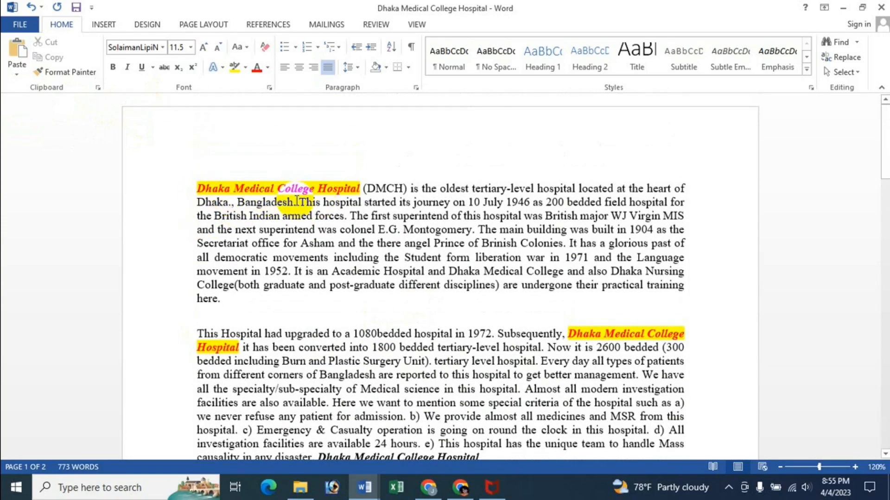
pyautogui.scroll(-10, 308, 223)
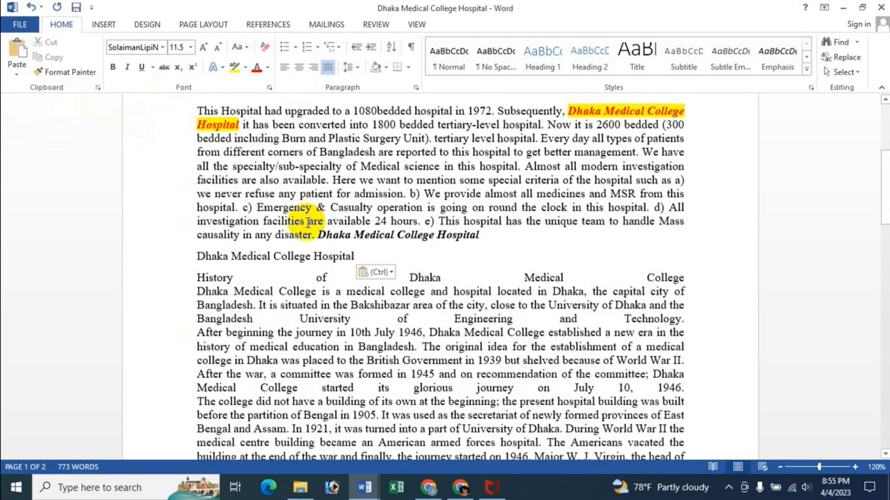
pyautogui.scroll(3, 296, 221)
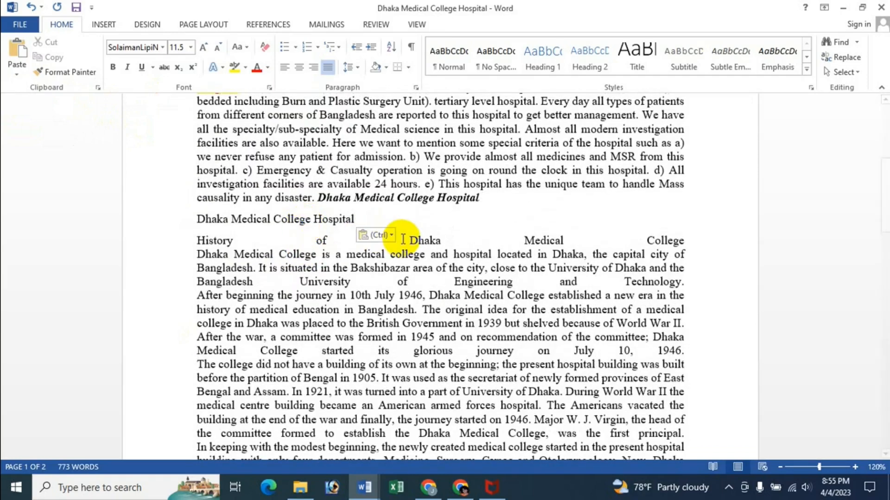
# - Add blank lines after "various organizations." and paste "Dhaka Medical College Hospital" there with its source formatting
pyautogui.scroll(-2, 619, 244)
pyautogui.scroll(-6, 614, 250)
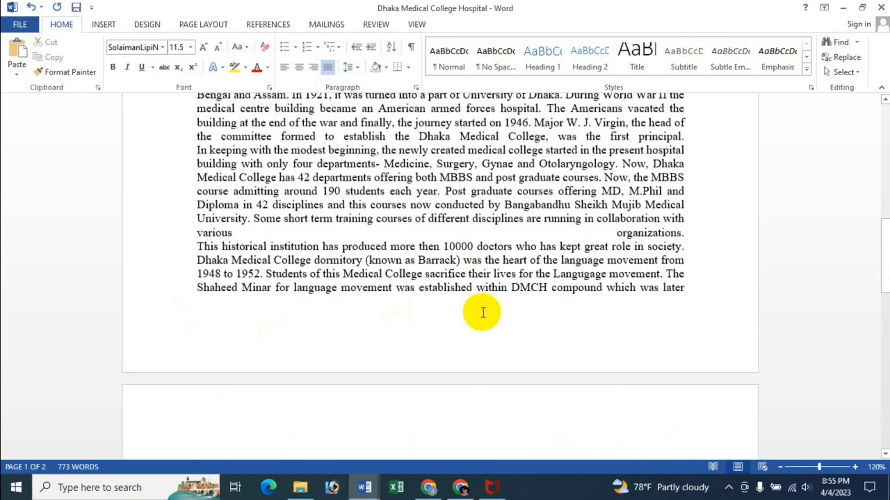
pyautogui.click(697, 233)
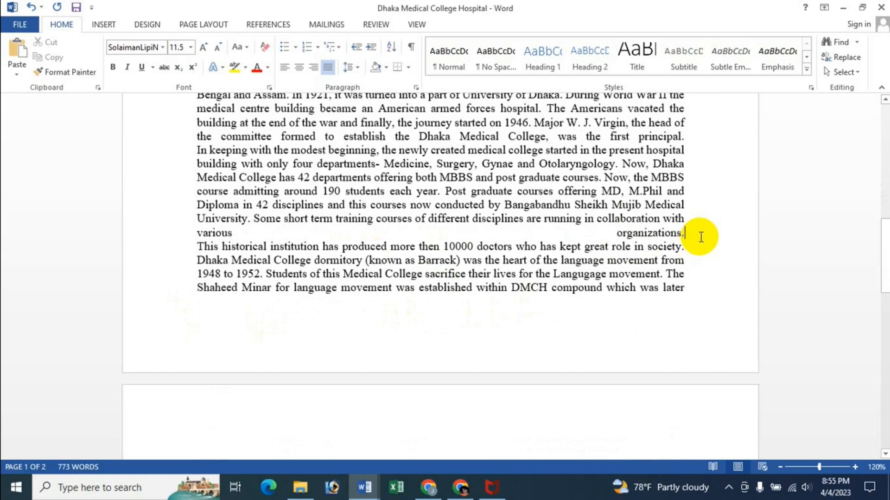
pyautogui.press('Return')
pyautogui.press('Return')
pyautogui.press('Up')
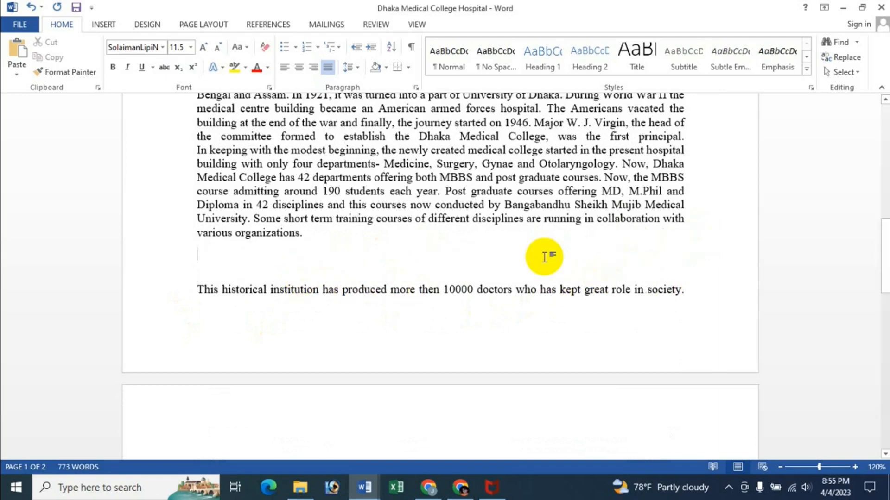
pyautogui.write('Dhaka Medical College Hospital')
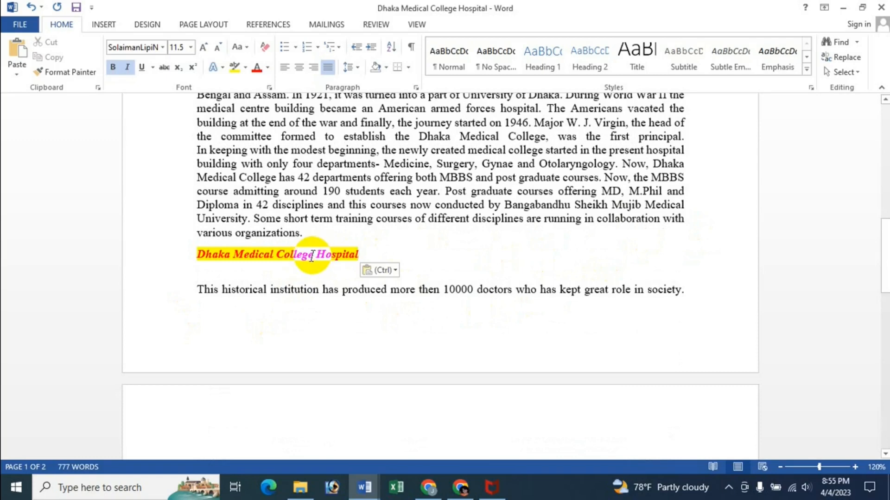
# - Change the phrase just pasted below "various organizations." to Merge Formatting through its paste options
pyautogui.click(395, 272)
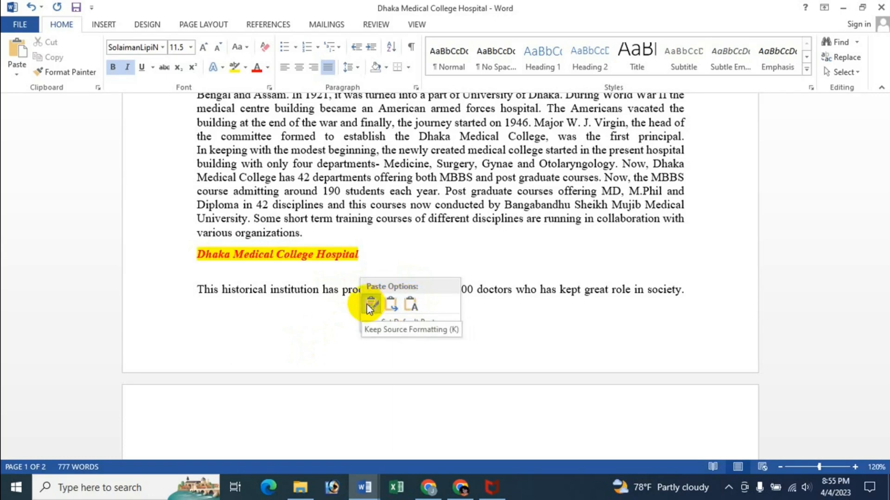
pyautogui.click(393, 307)
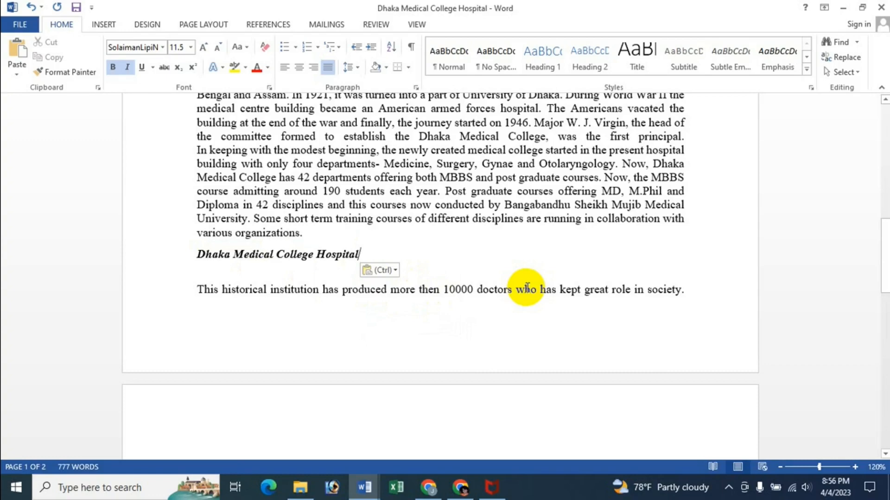
# - Return to the start of the document and switch to the YouTube channel page in Chrome
pyautogui.scroll(12, 527, 287)
pyautogui.scroll(3, 527, 287)
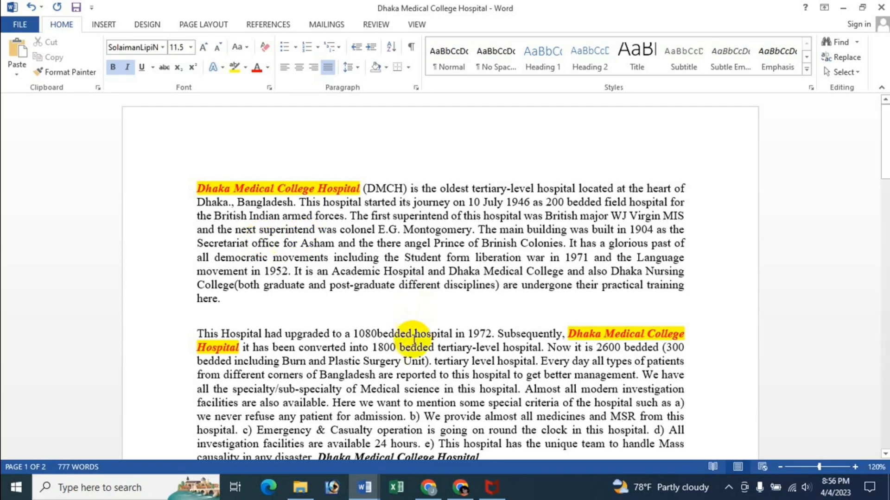
pyautogui.click(428, 488)
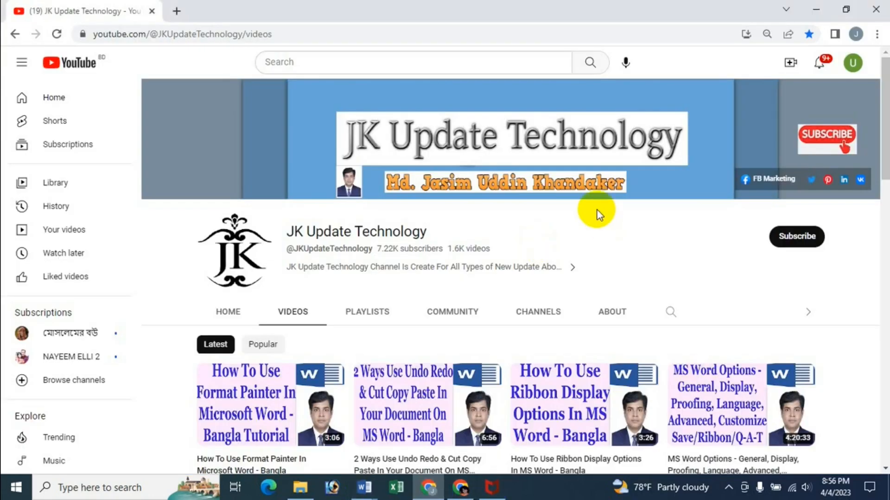